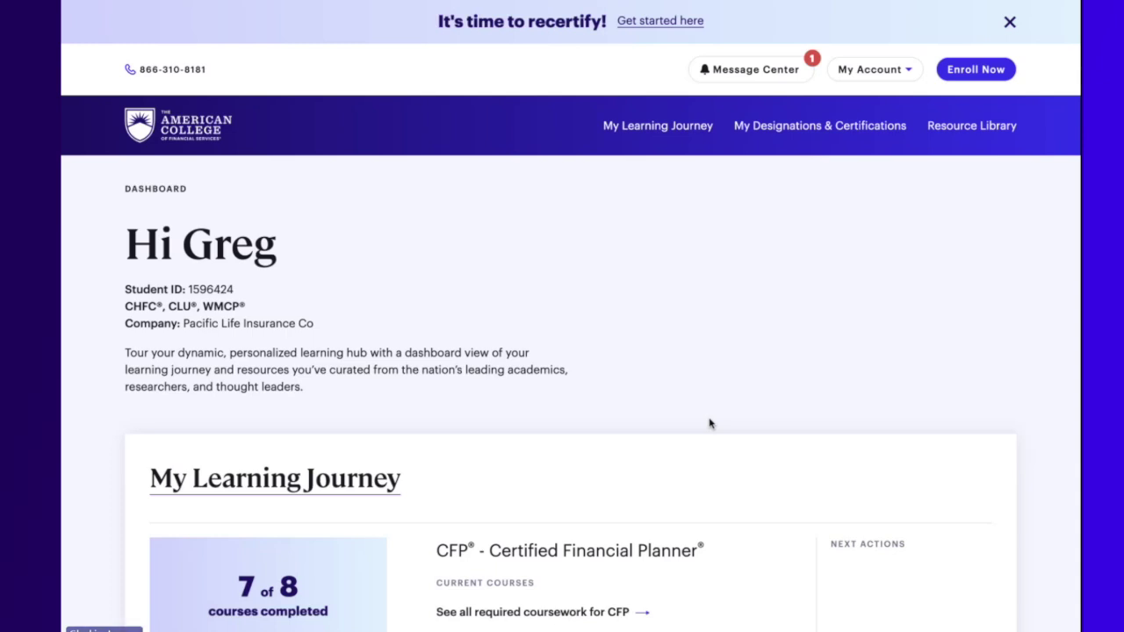
Go to My Designations & Certifications and open the recertification process.
scroll(710, 423, down, 10)
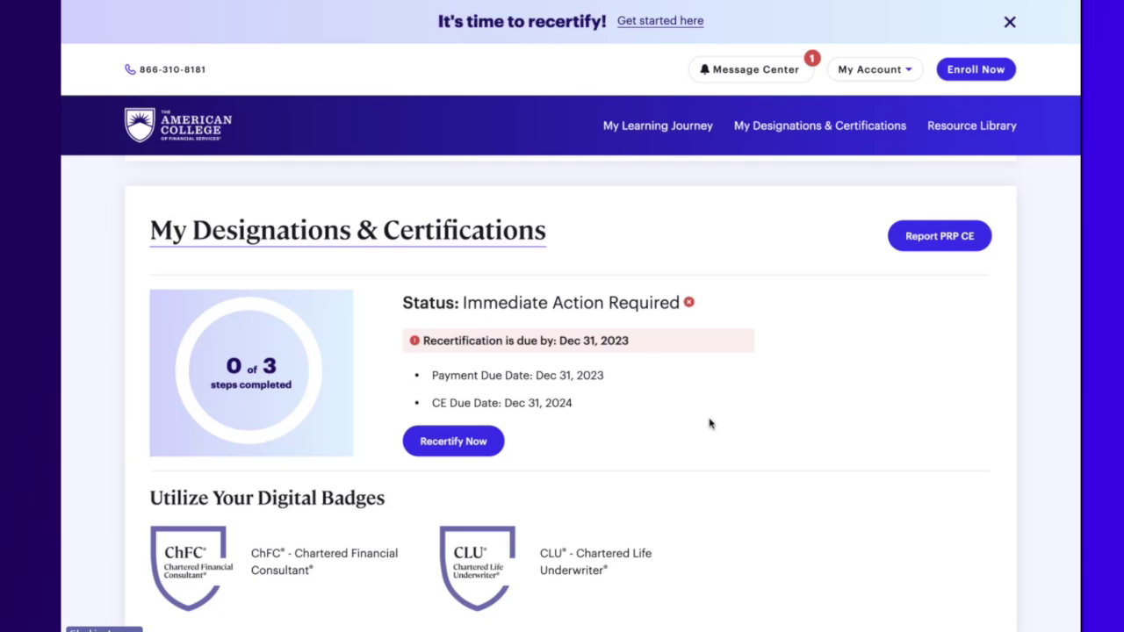
click(497, 453)
click(966, 250)
click(840, 130)
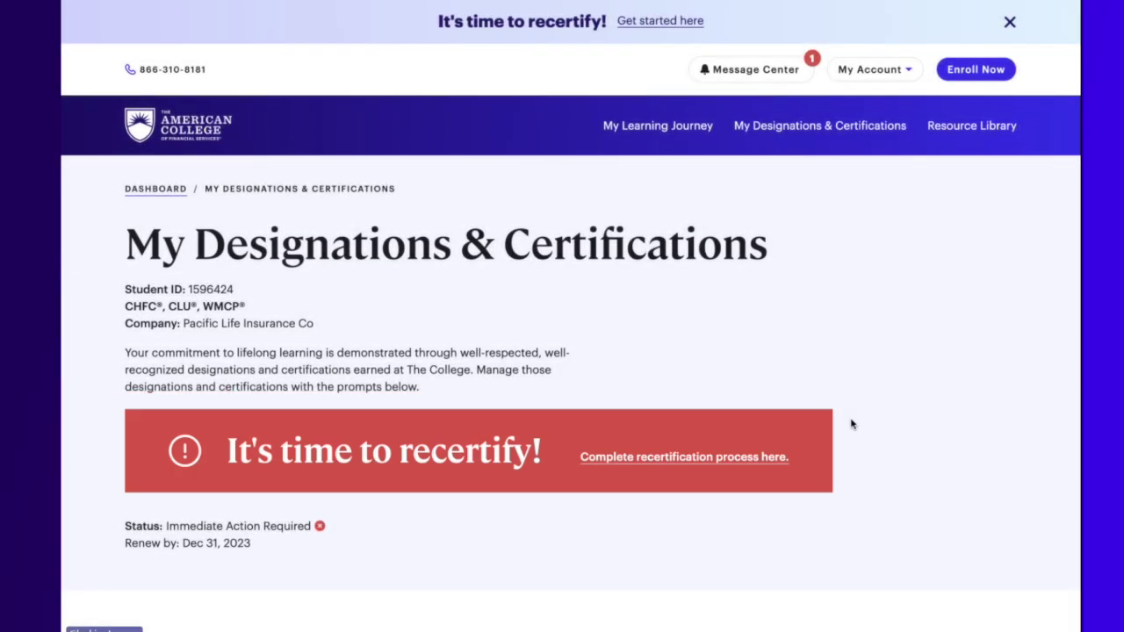
click(745, 463)
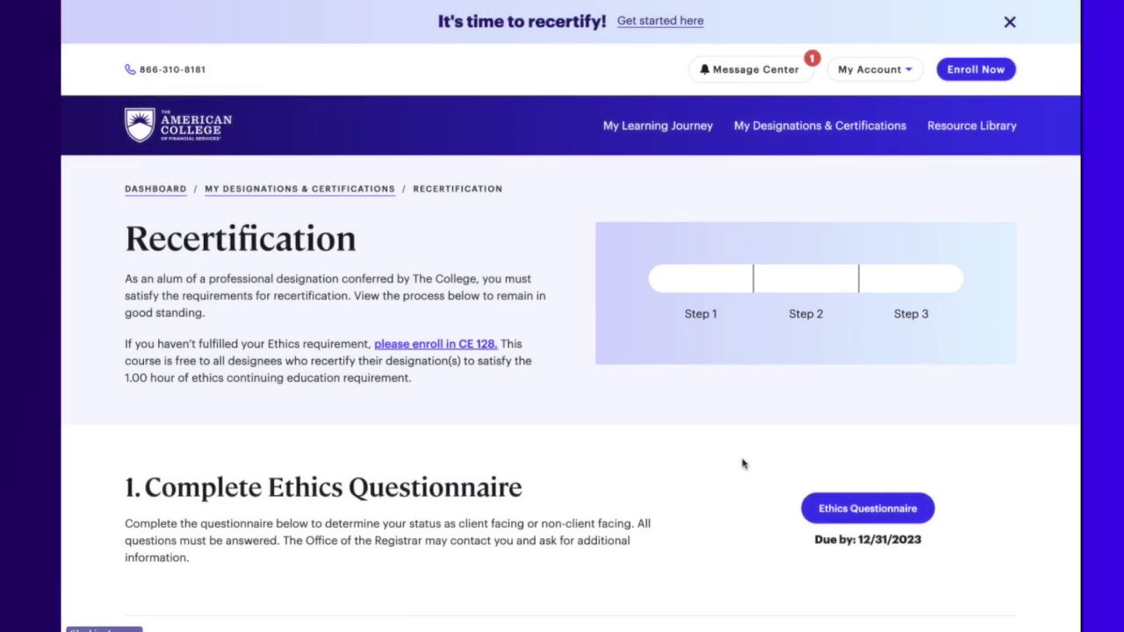
Open the Ethics Questionnaire from recertification step 1 and go to its information verification.
scroll(742, 464, down, 3)
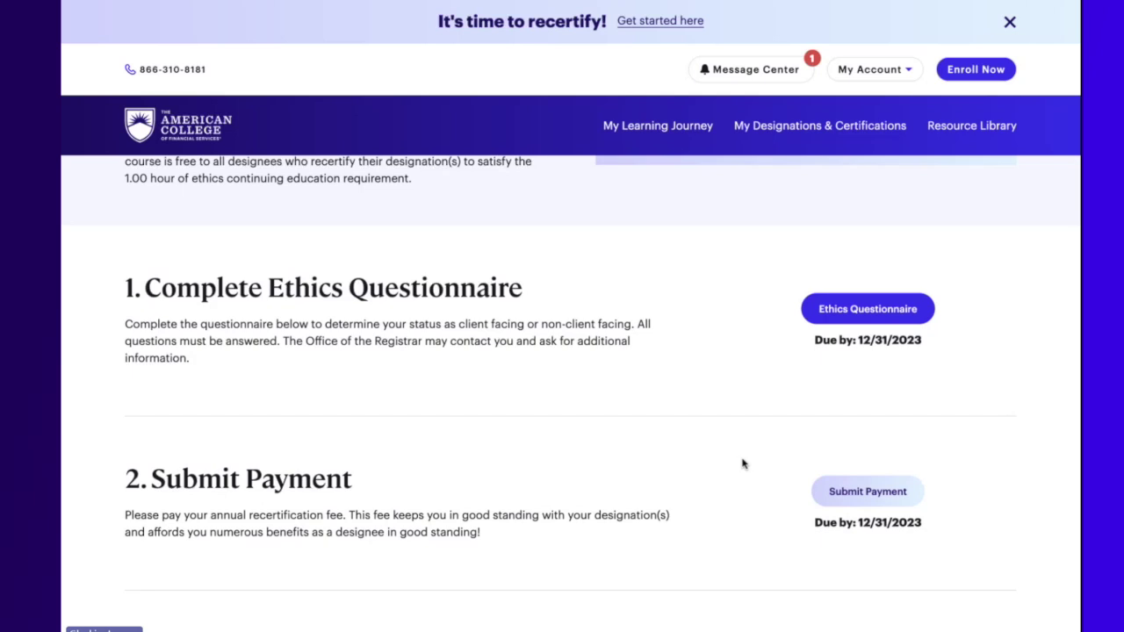
click(868, 311)
scroll(870, 317, down, 3)
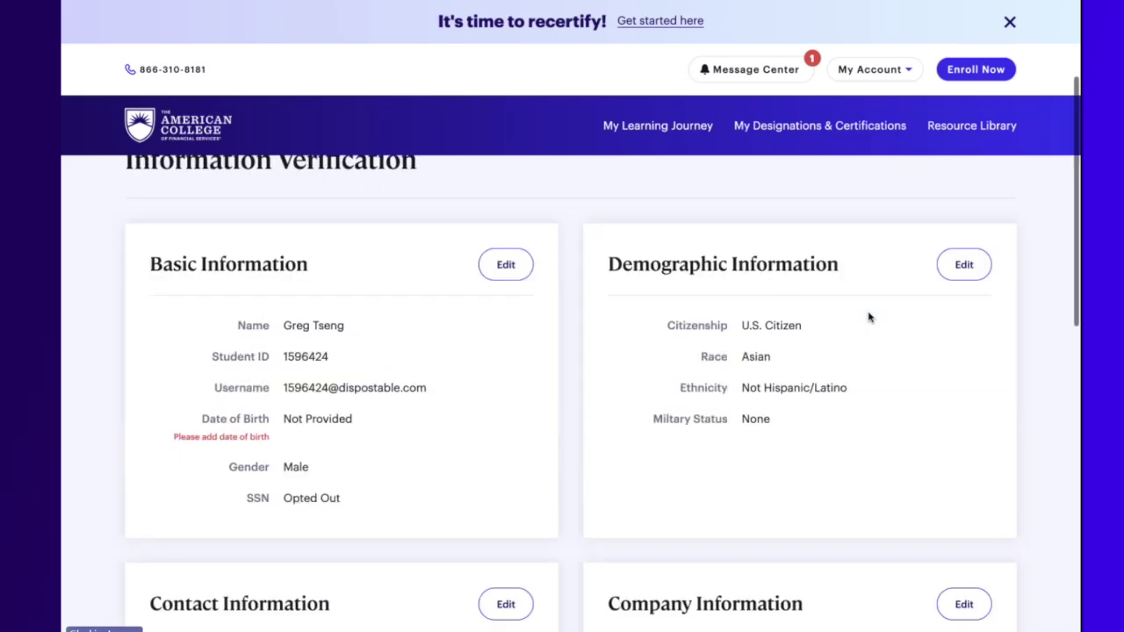
Answer "No, I'm not interested" to the participation question and continue to the questionnaire.
scroll(869, 318, down, 10)
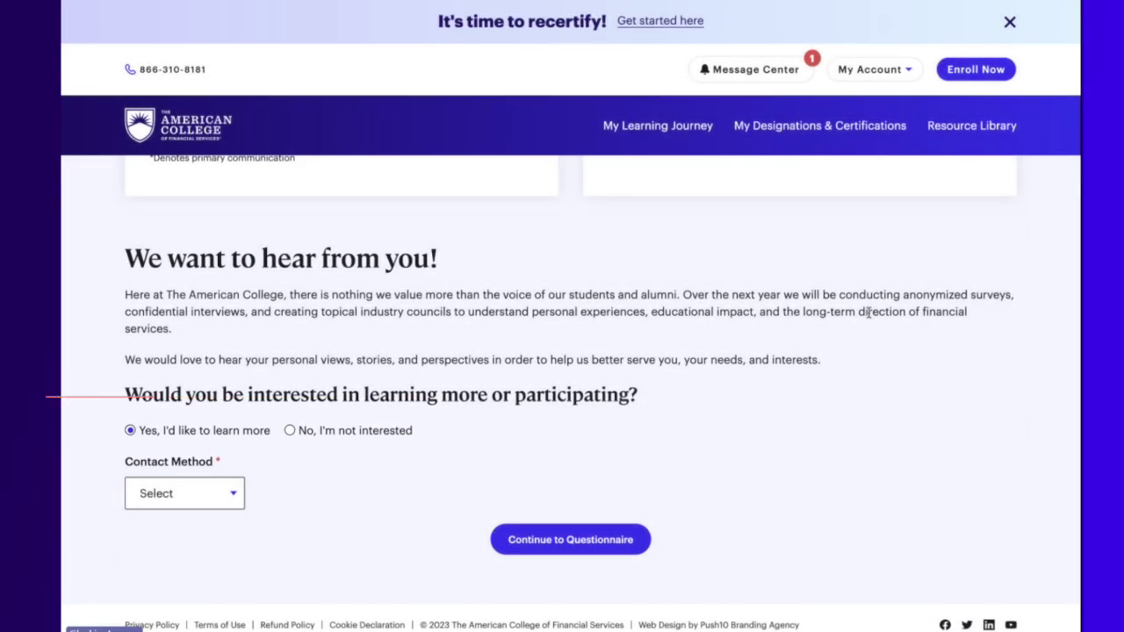
click(290, 430)
click(538, 531)
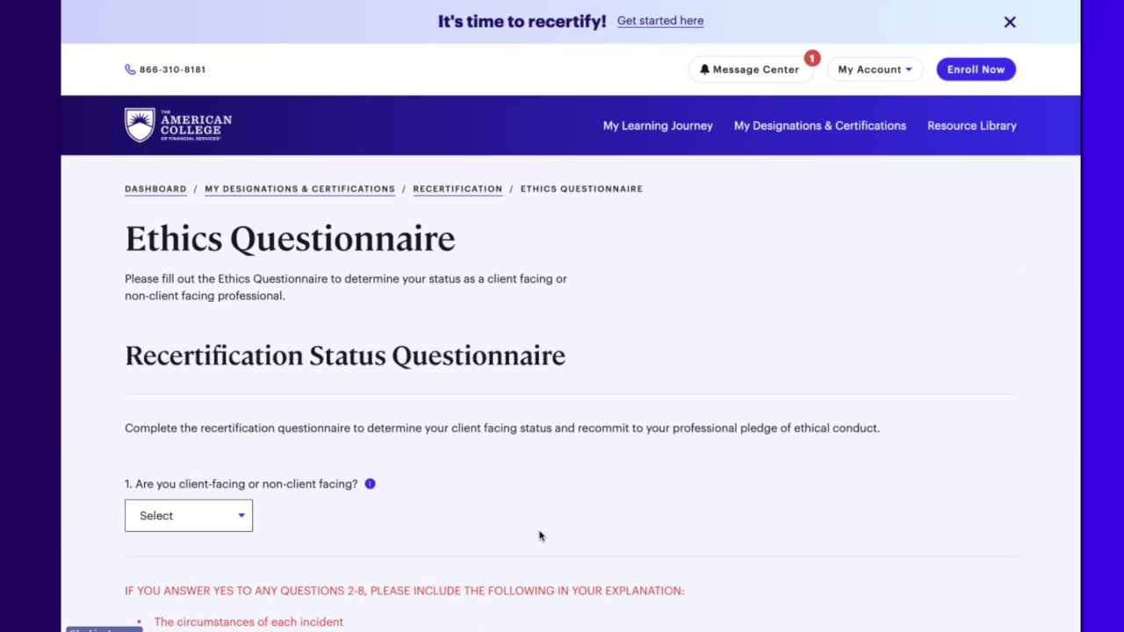
Examine the answer options and the explanatory note for question 1 on client-facing status.
click(213, 519)
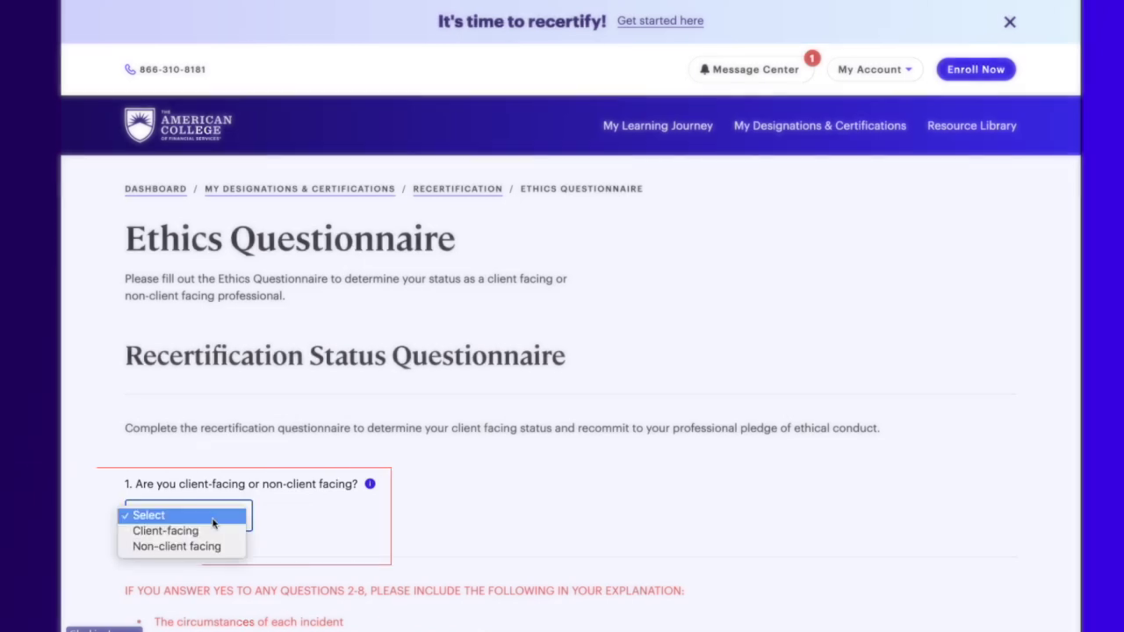
click(294, 513)
click(370, 485)
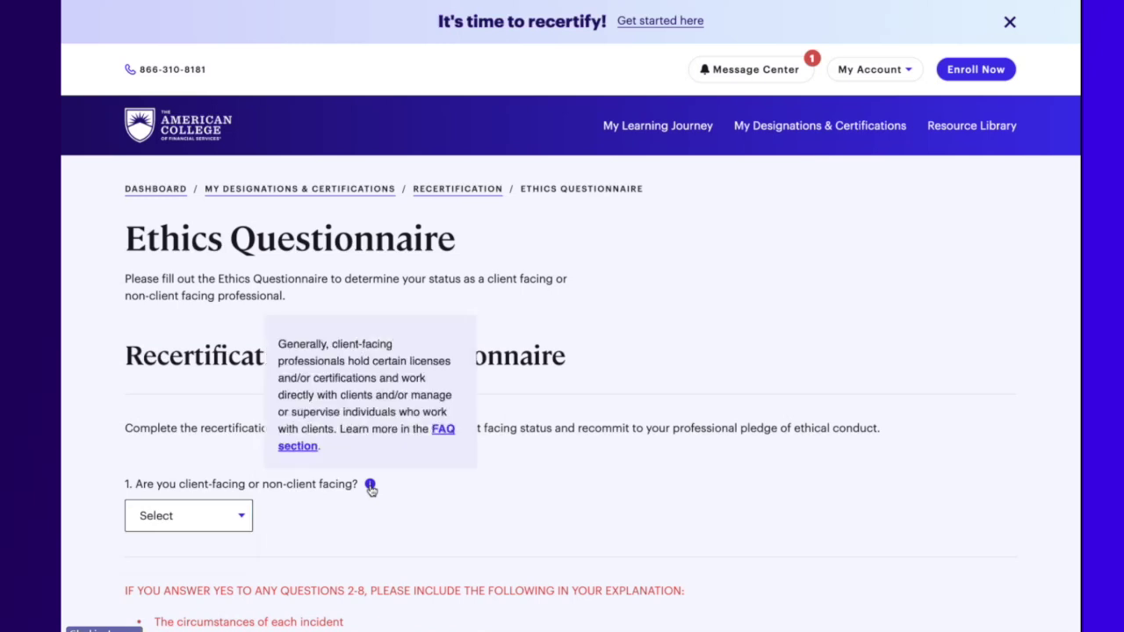
Answer No to question 2 about insurance law, regulation or rule violations in the past 12 months.
scroll(446, 528, down, 5)
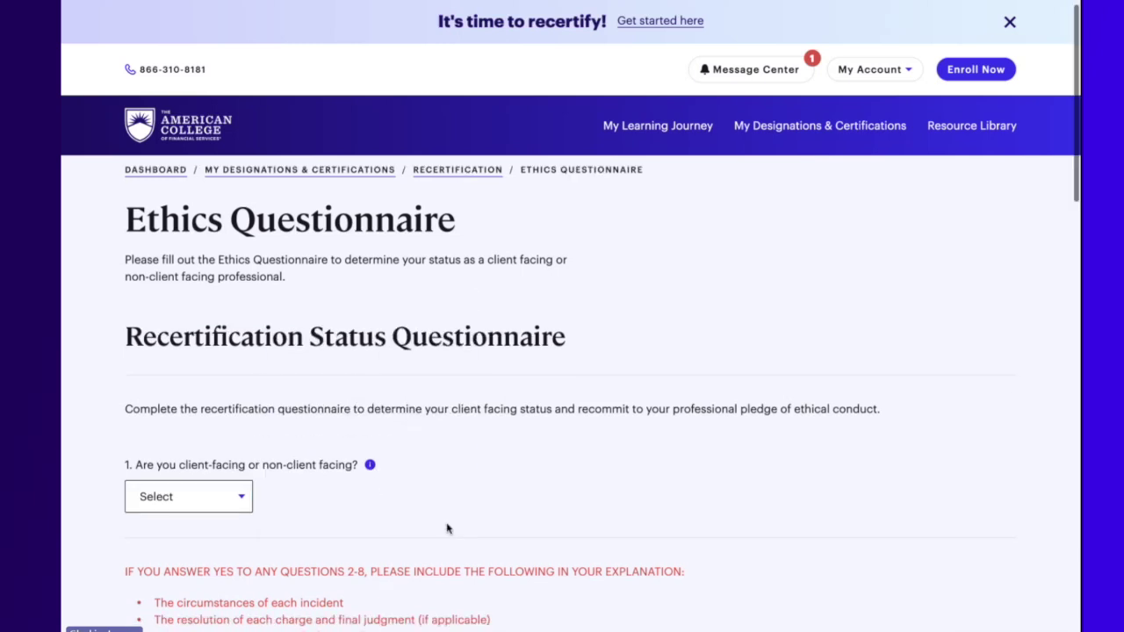
scroll(446, 528, down, 4)
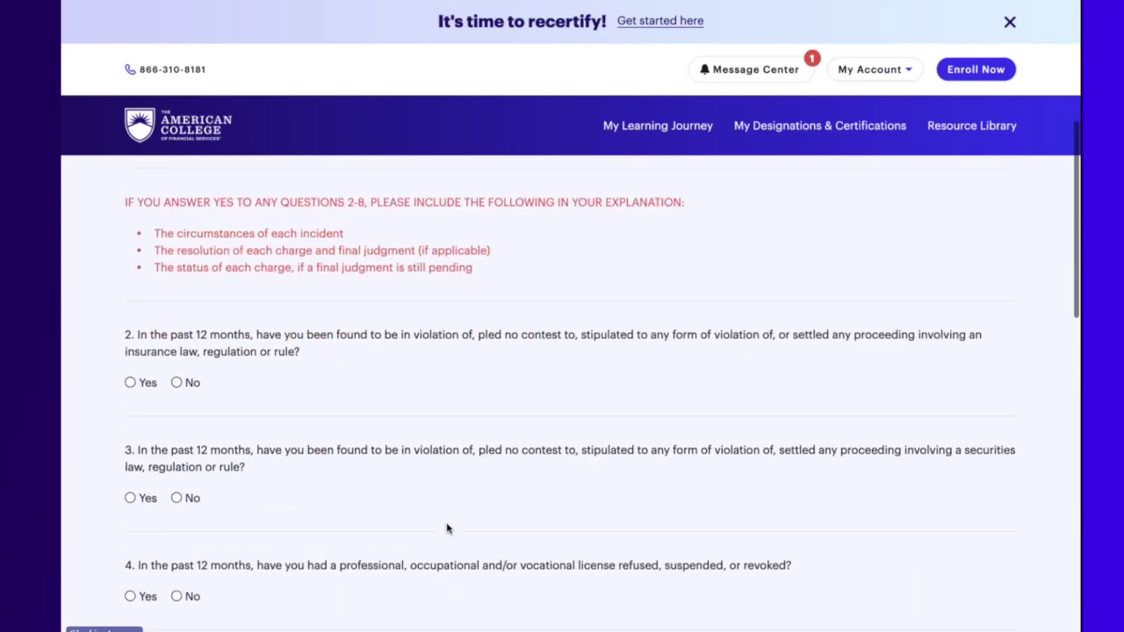
click(177, 383)
Agree to all three certification and attestation statements and submit the questionnaire with the Client-facing status.
scroll(505, 577, down, 20)
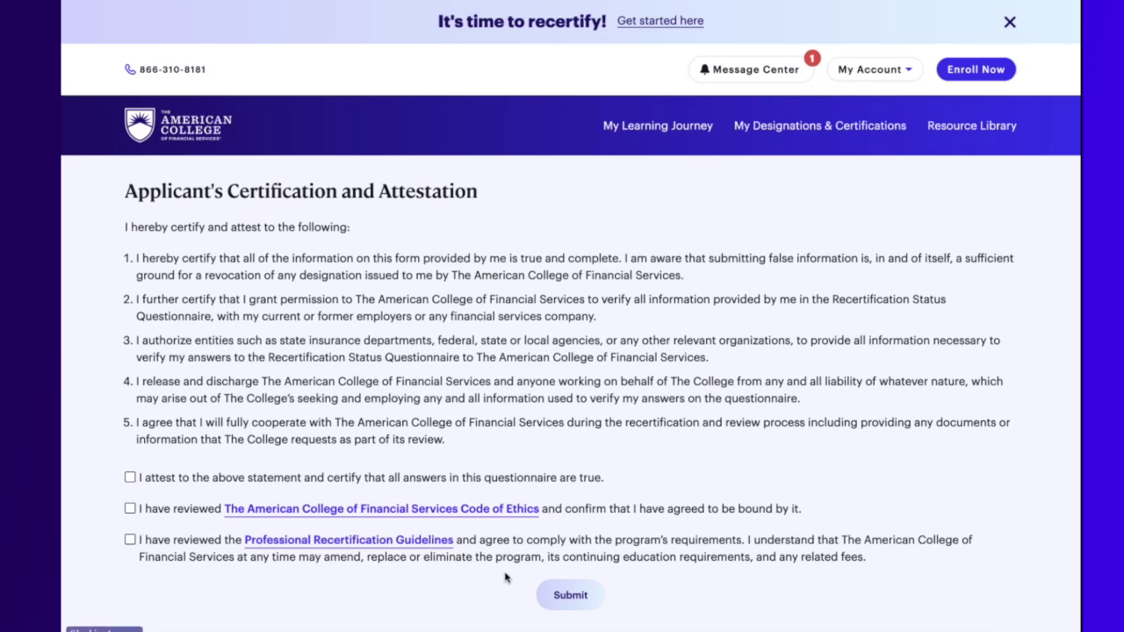
click(130, 477)
click(130, 509)
click(130, 540)
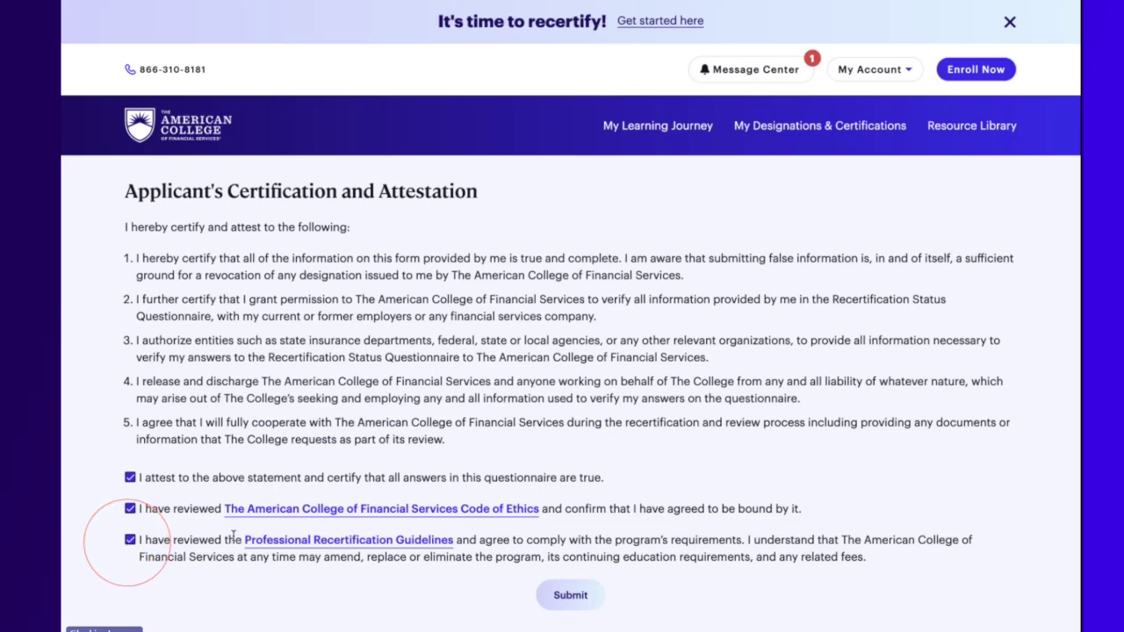
click(575, 596)
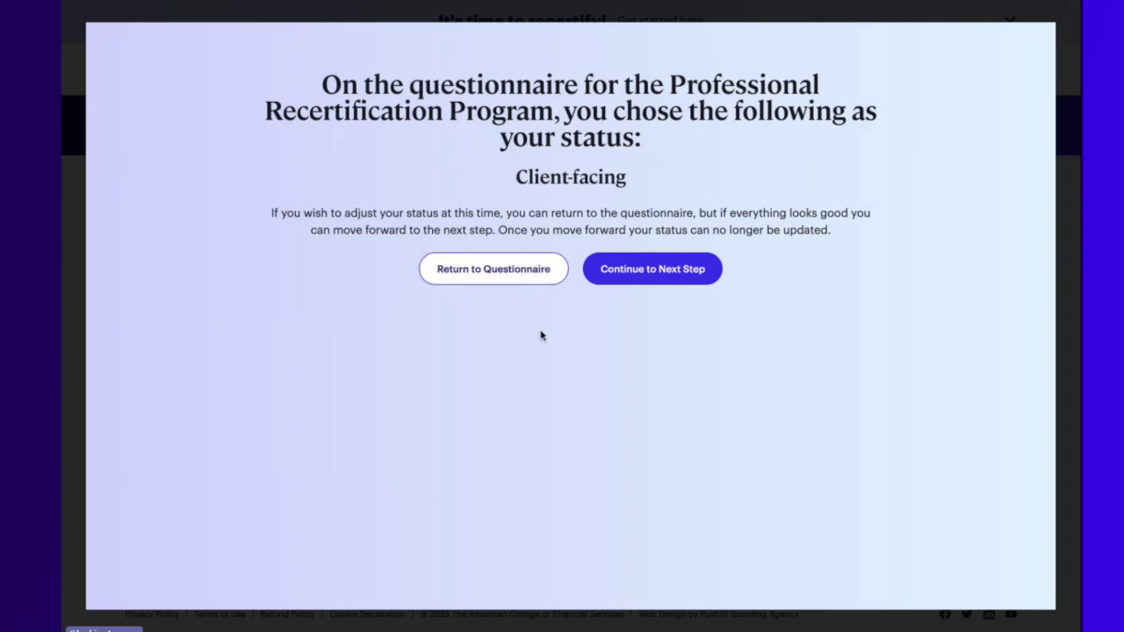
click(671, 274)
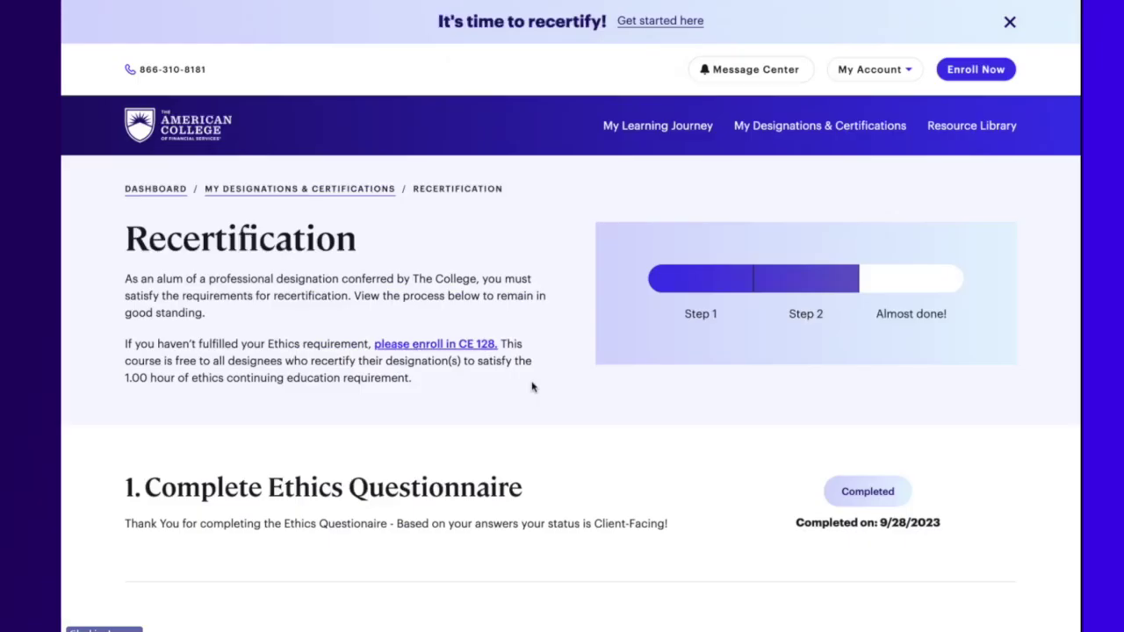
Open PRP CE reporting from recertification step 3 and start a new detailed CE report for another provider.
scroll(532, 386, down, 4)
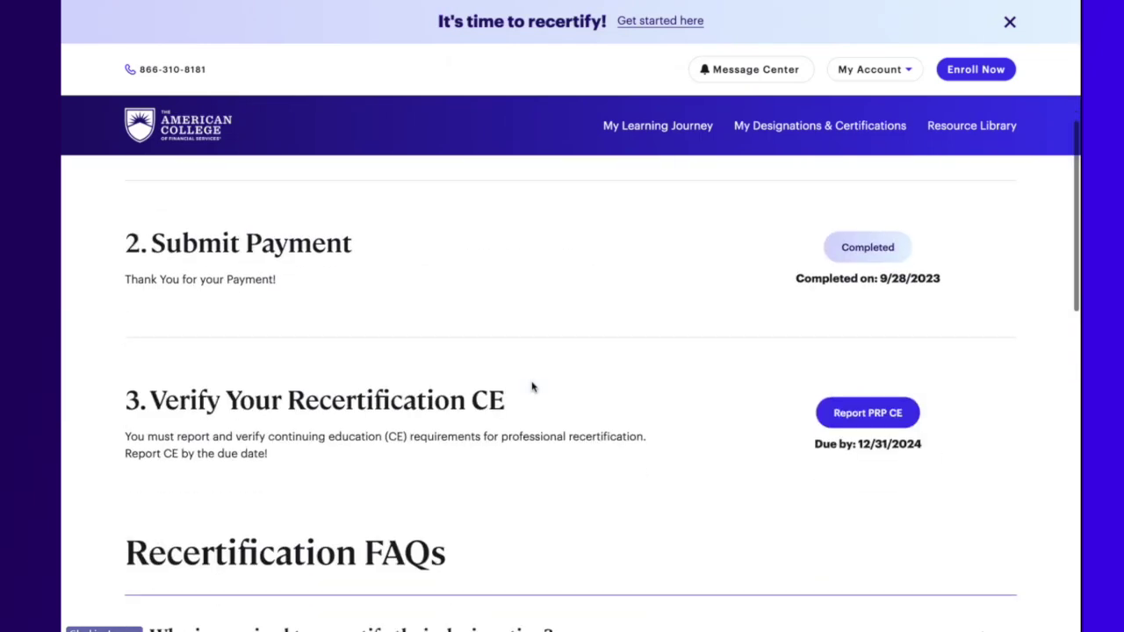
scroll(531, 387, up, 1)
click(874, 534)
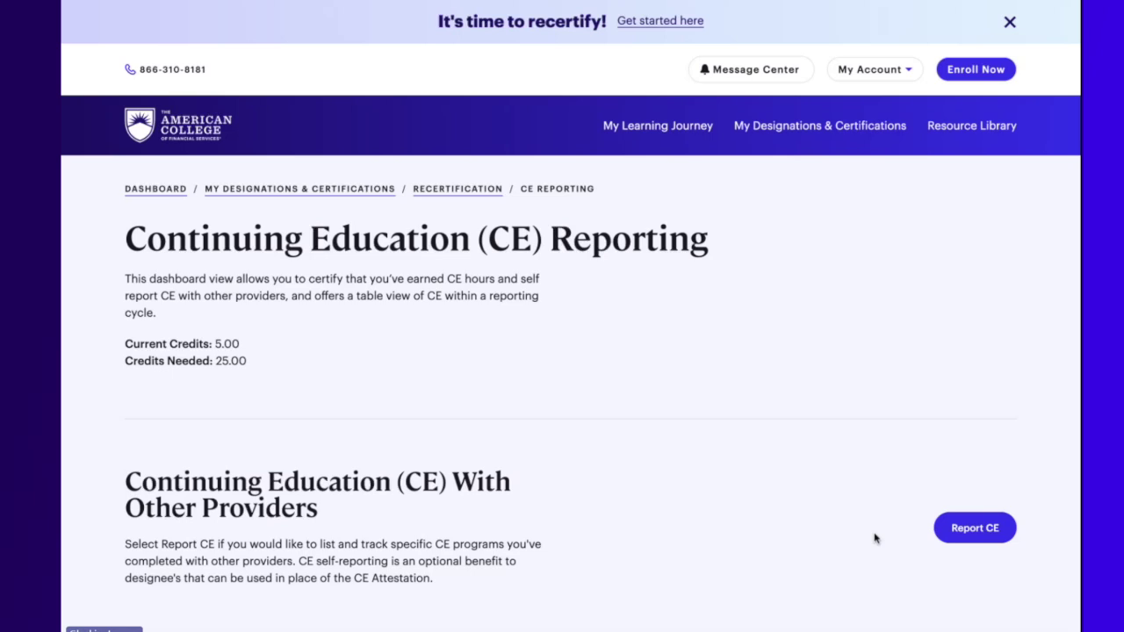
click(969, 530)
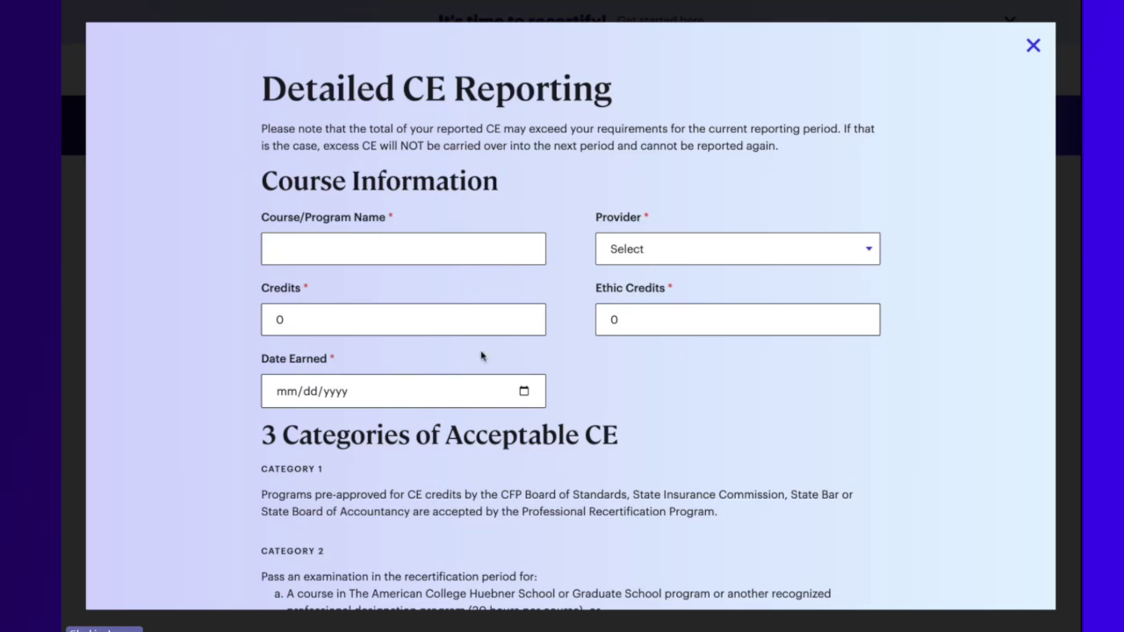
Set the CE report's category to Category 1, attest that all information is true, and submit the report.
scroll(557, 433, down, 2)
scroll(557, 433, down, 3)
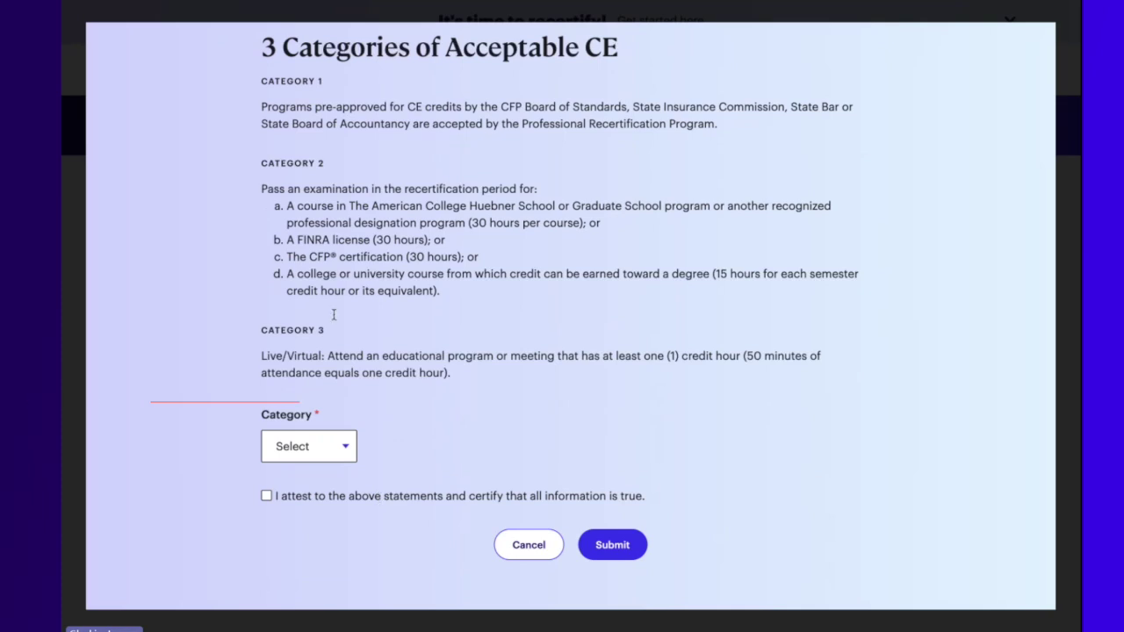
click(309, 446)
click(314, 466)
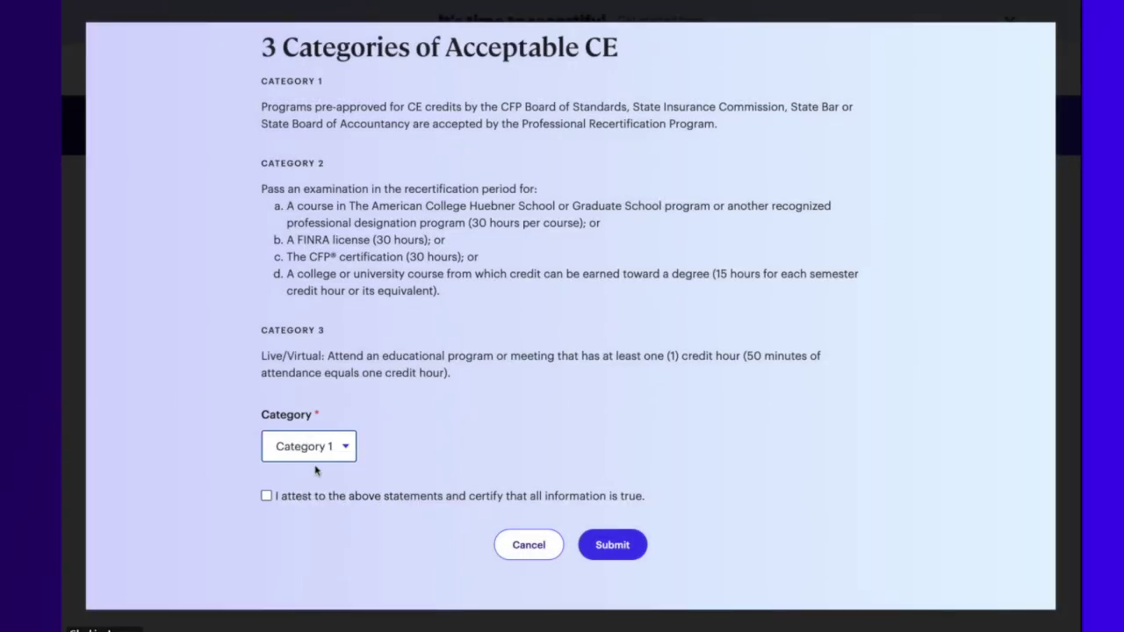
click(268, 498)
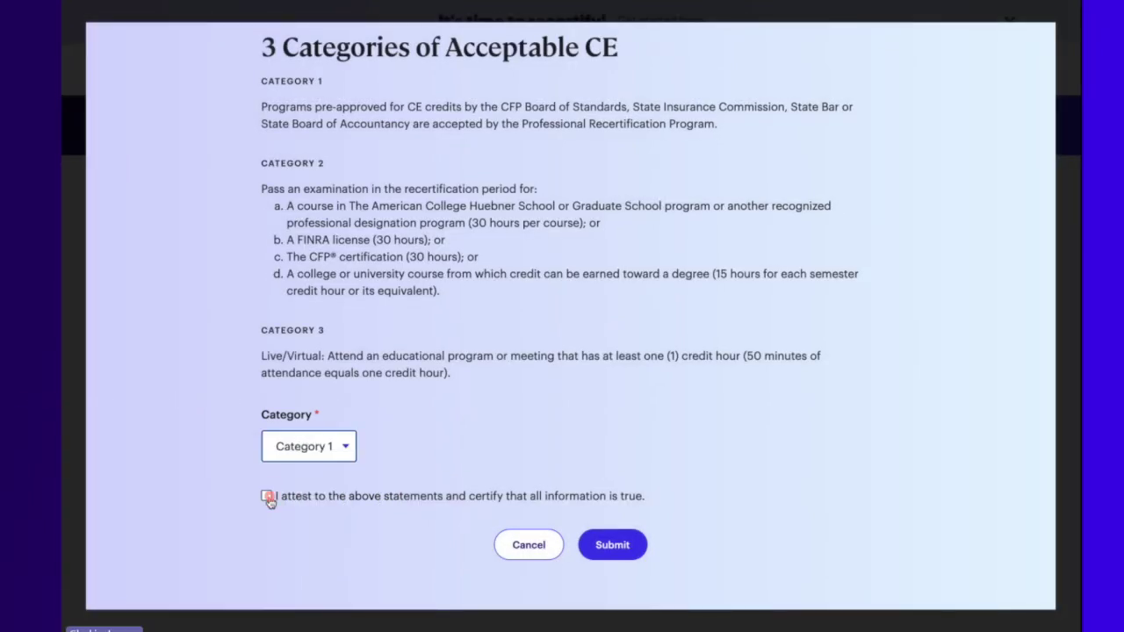
click(625, 550)
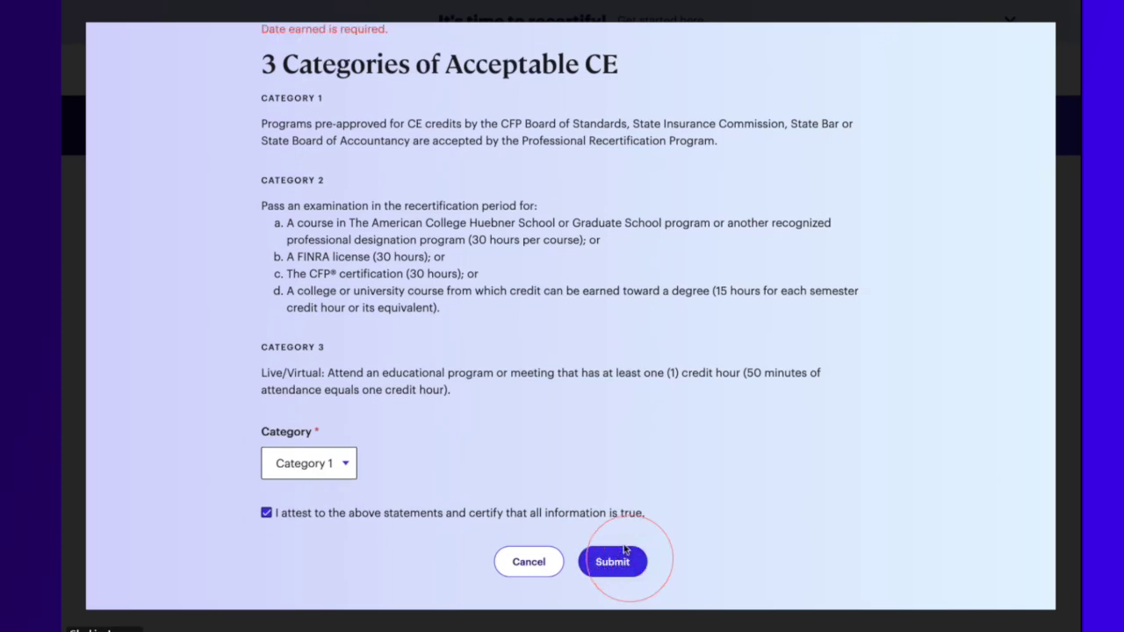
click(617, 563)
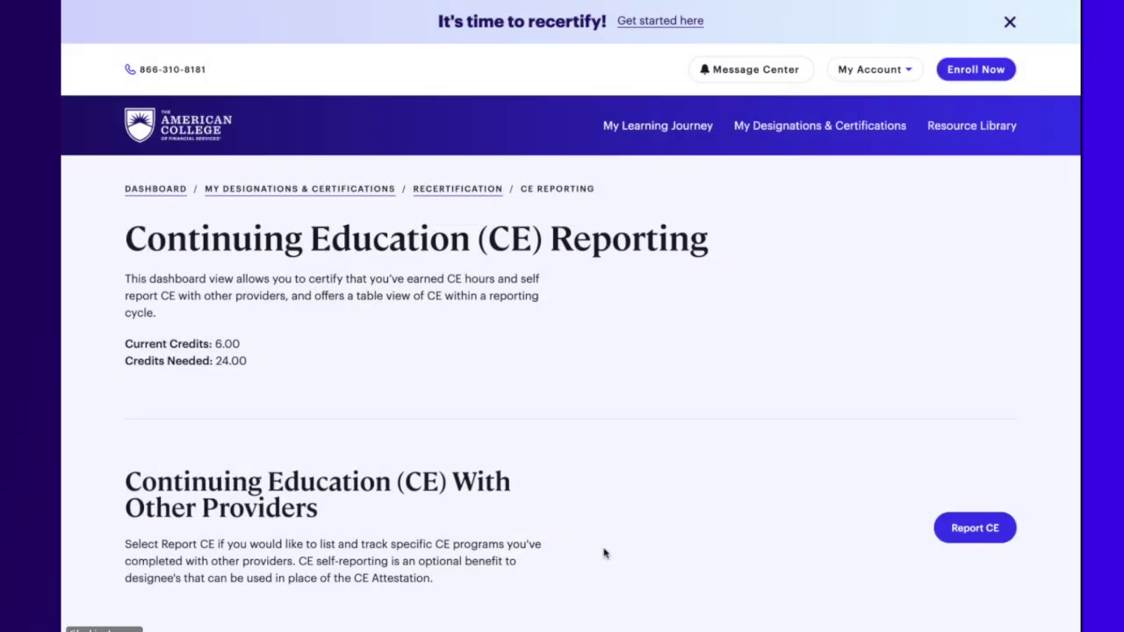
Review the reported courses in the 2023-2024 reporting cycle and the CE 128 ethics enrollment information.
scroll(604, 553, down, 5)
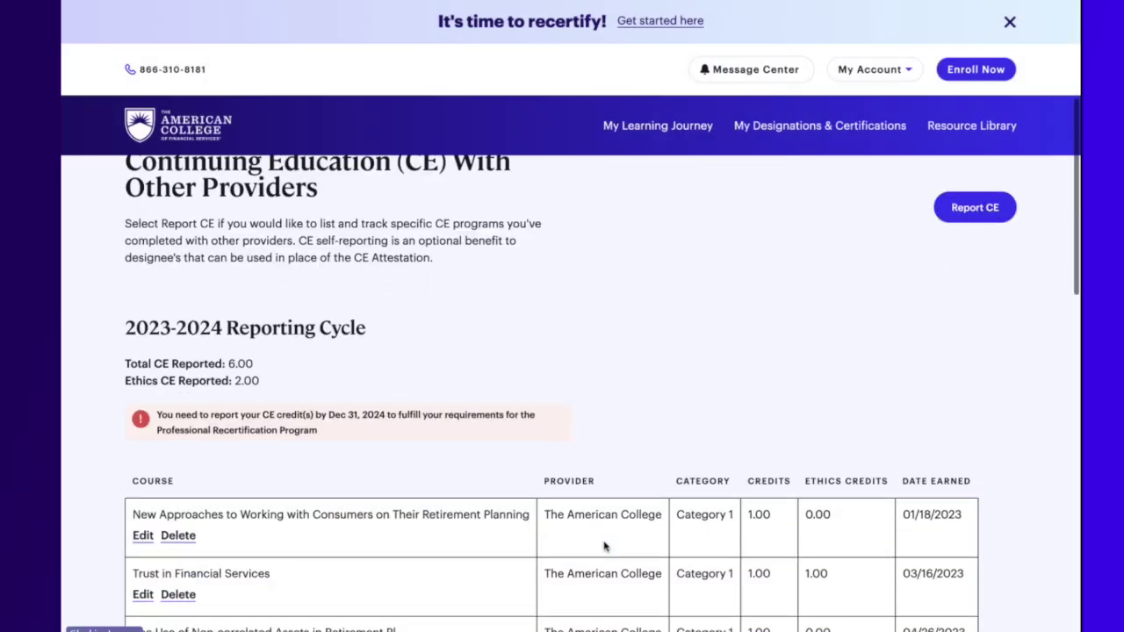
scroll(604, 546, down, 1)
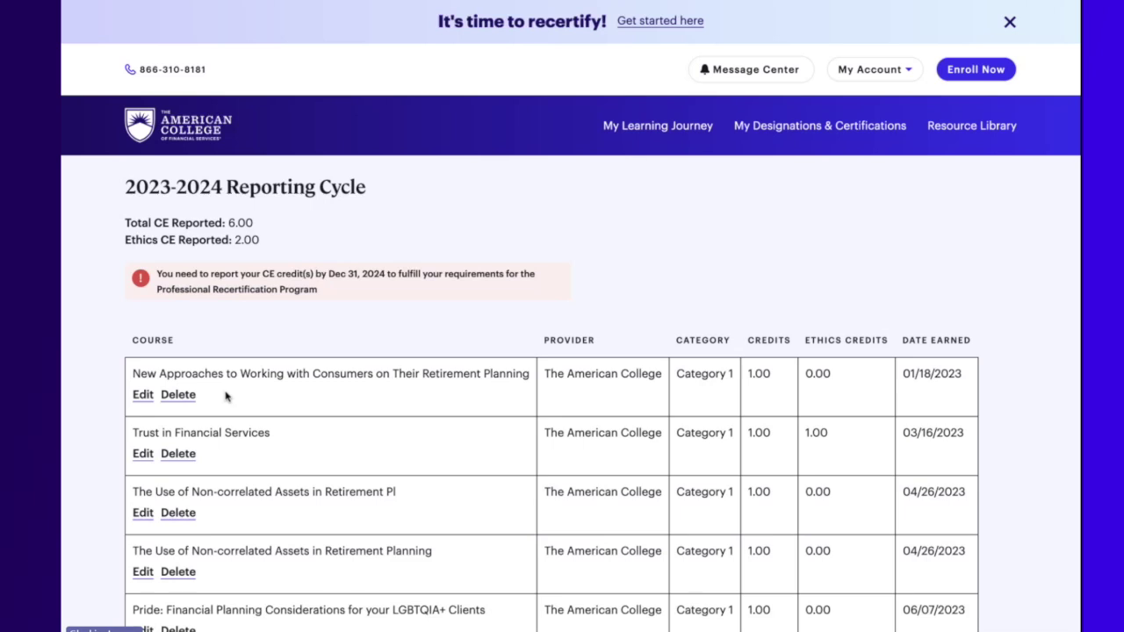
scroll(225, 396, down, 3)
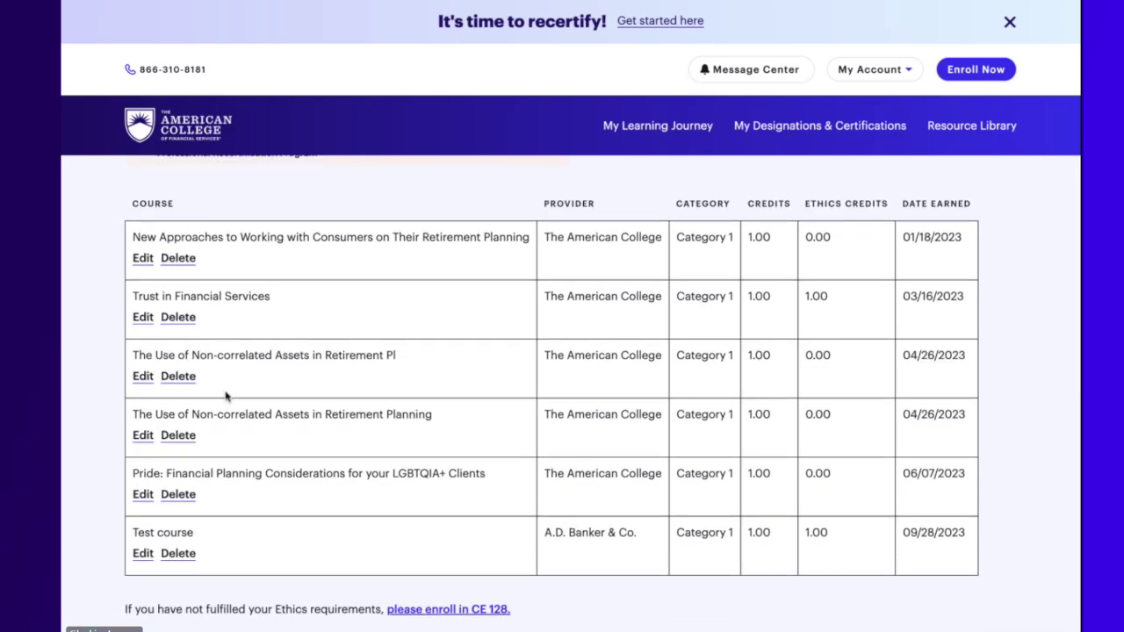
scroll(225, 397, down, 2)
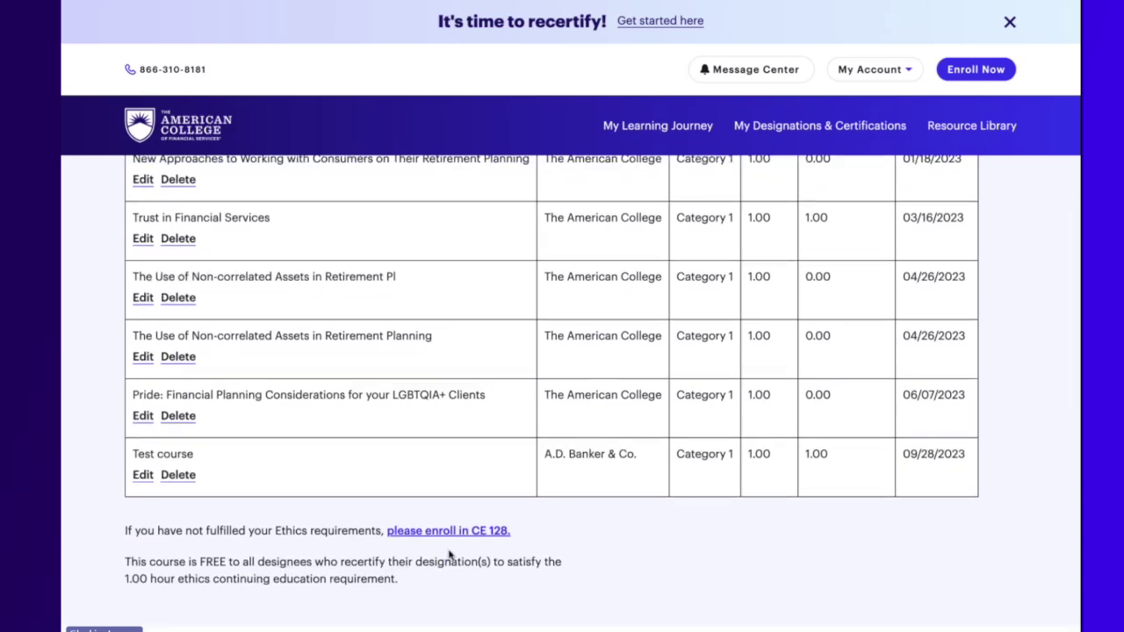
click(476, 529)
scroll(564, 517, down, 5)
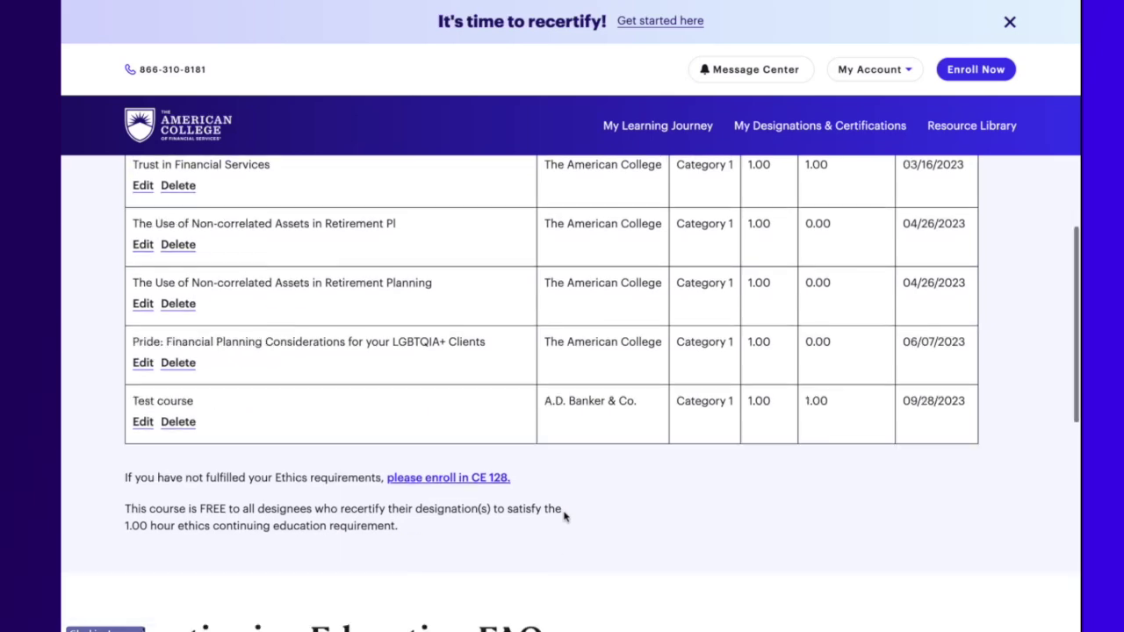